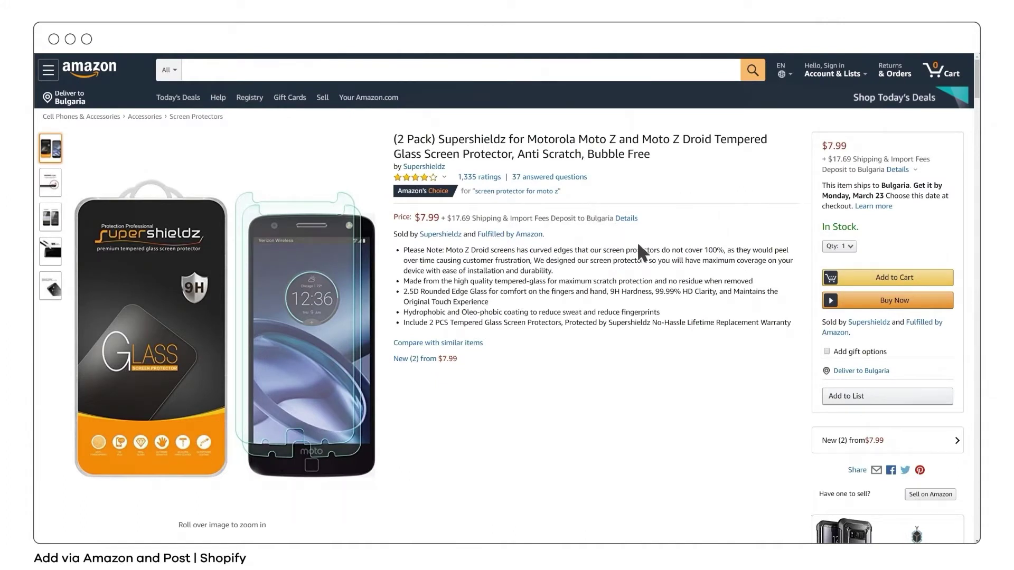
- Copy ASIN B01H7VFNL0 from the Amazon listing, then open SellerCloud's Add New Product page
scroll(677, 281, down, 3)
scroll(677, 281, down, 5)
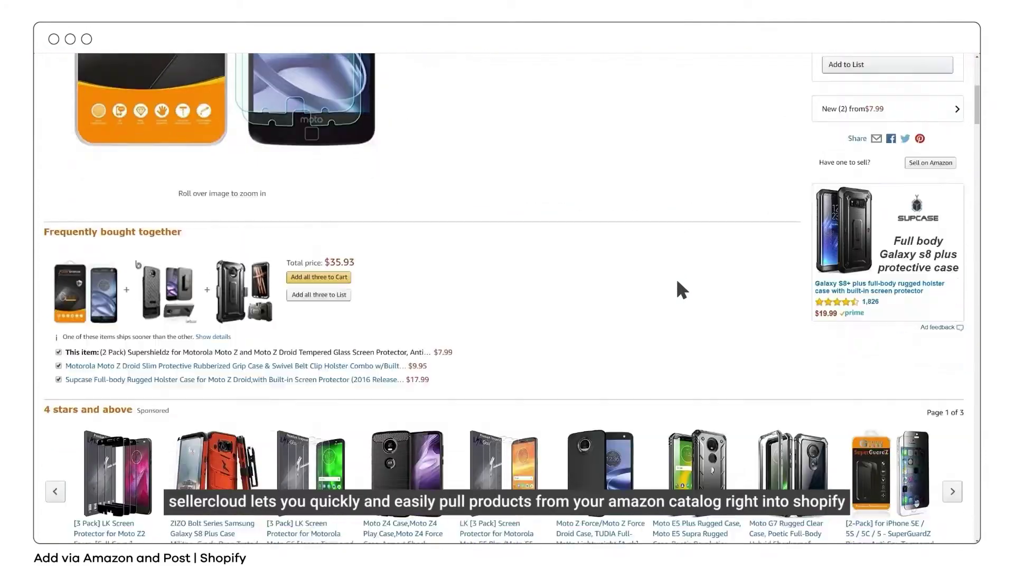
scroll(677, 281, down, 5)
scroll(676, 282, down, 5)
scroll(677, 281, down, 5)
scroll(678, 285, down, 2)
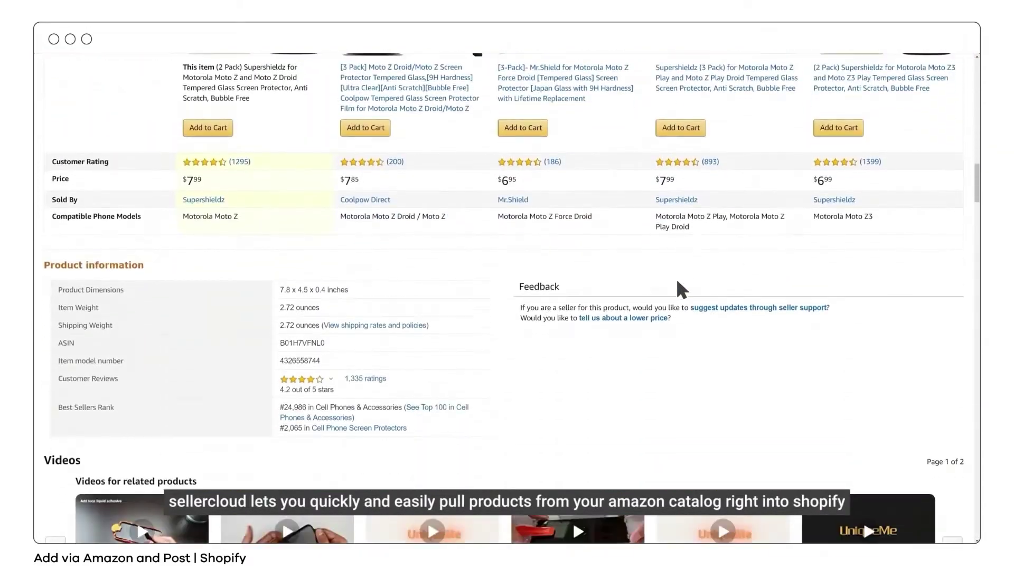
scroll(678, 285, down, 2)
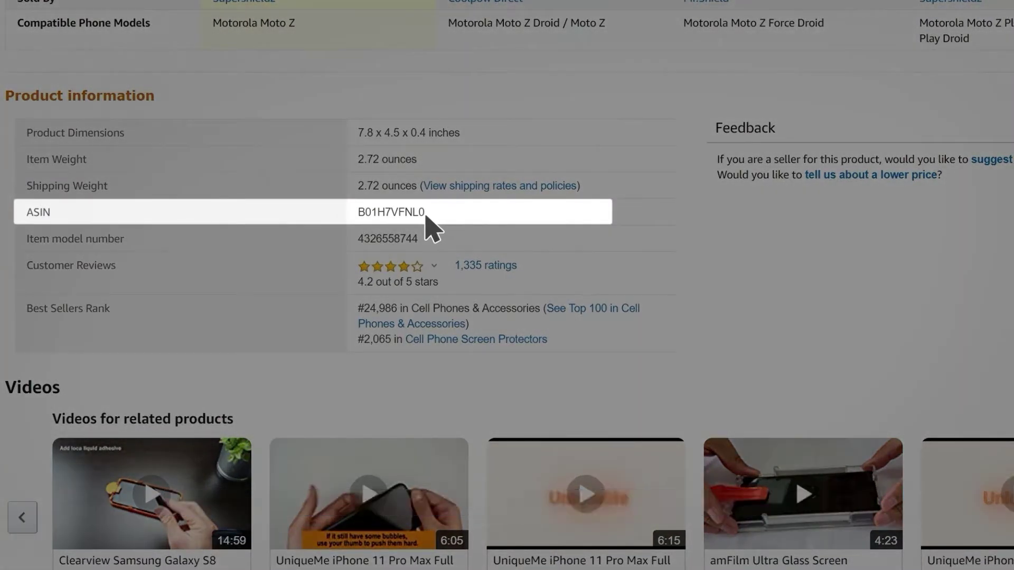
drag(426, 212, 358, 212)
key(ctrl+c)
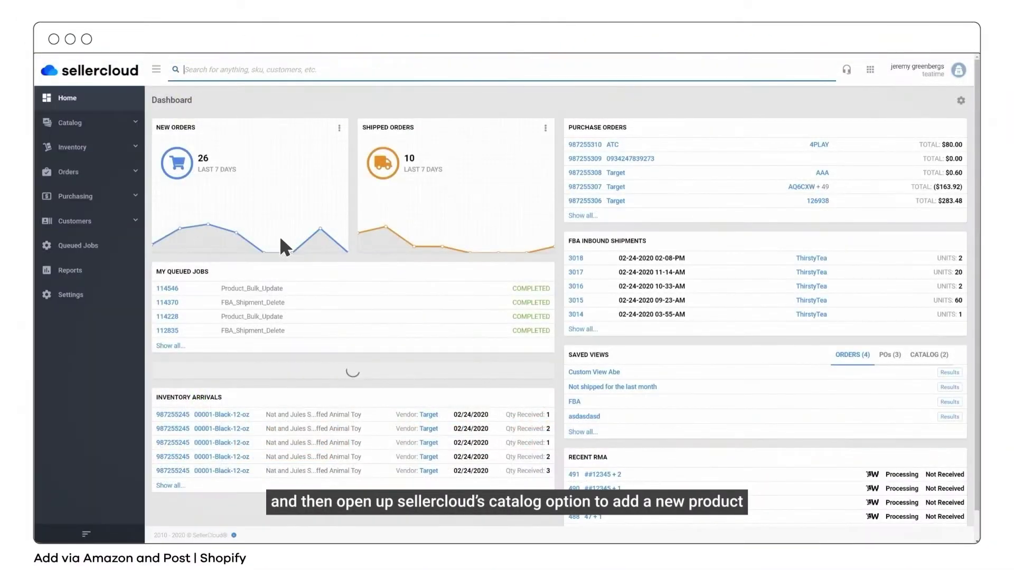
click(108, 125)
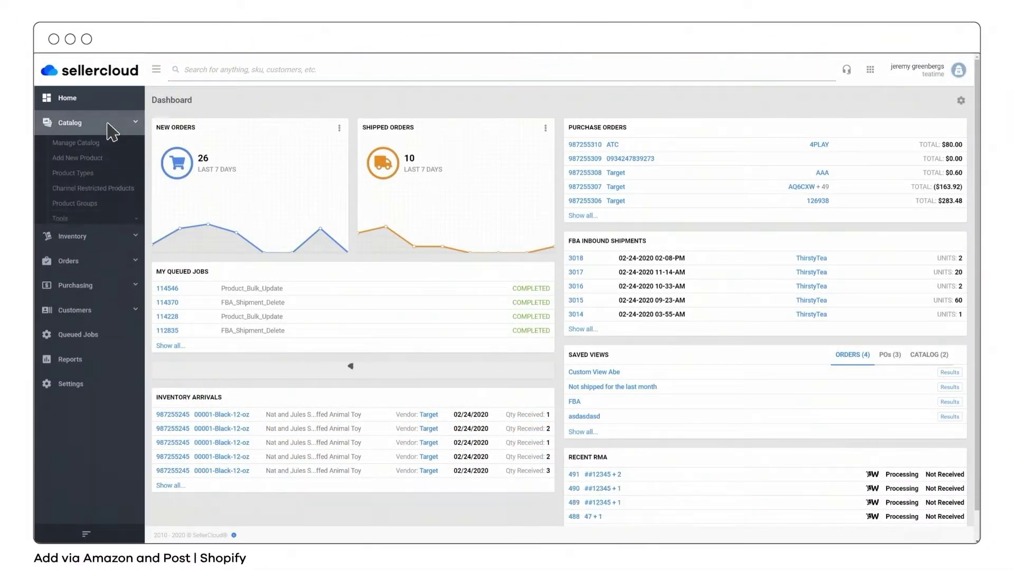
click(98, 158)
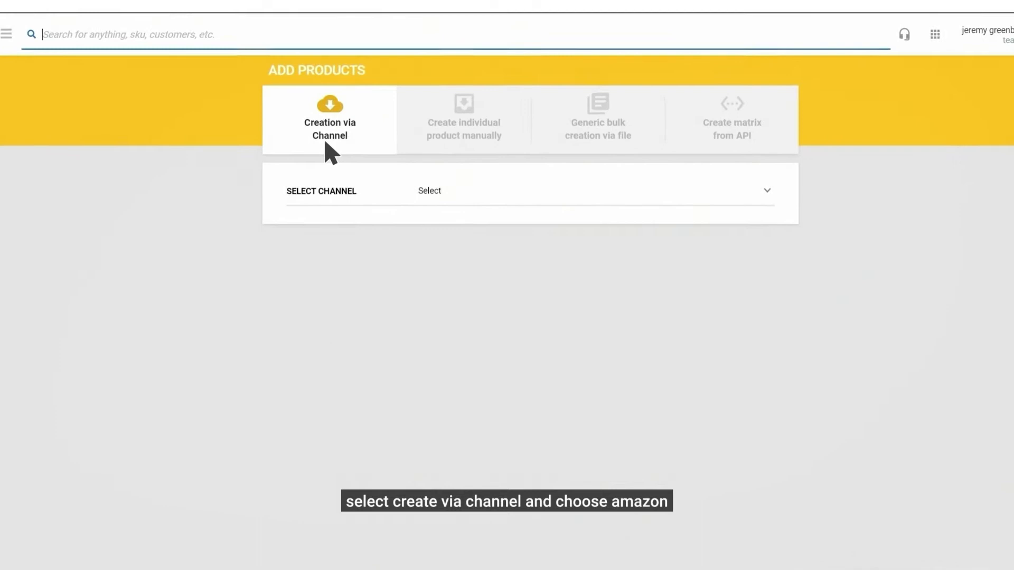
- Search the Amazon channel for ASIN B01H7VFNL0 and select the Supershieldz result
click(454, 194)
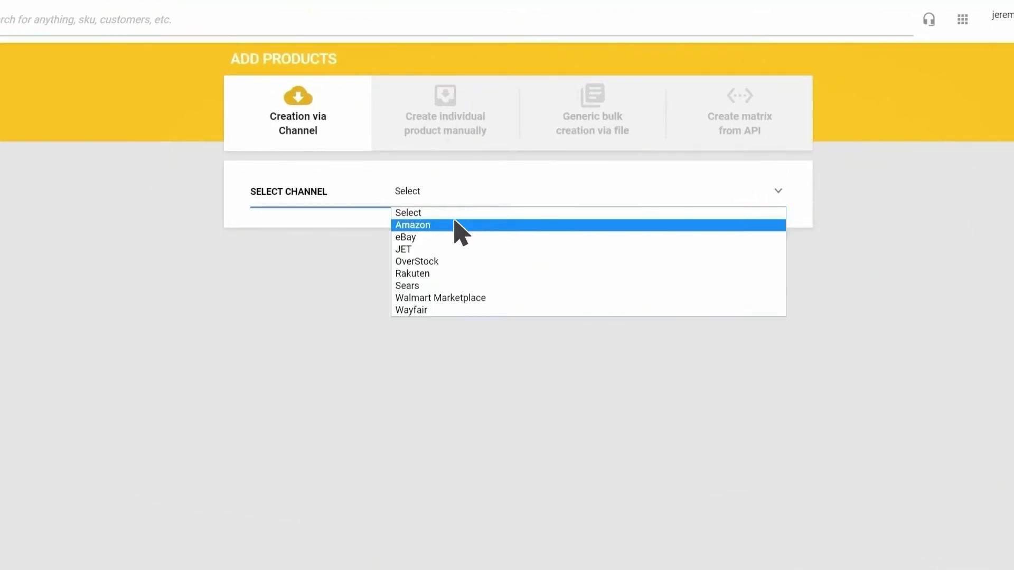
click(455, 224)
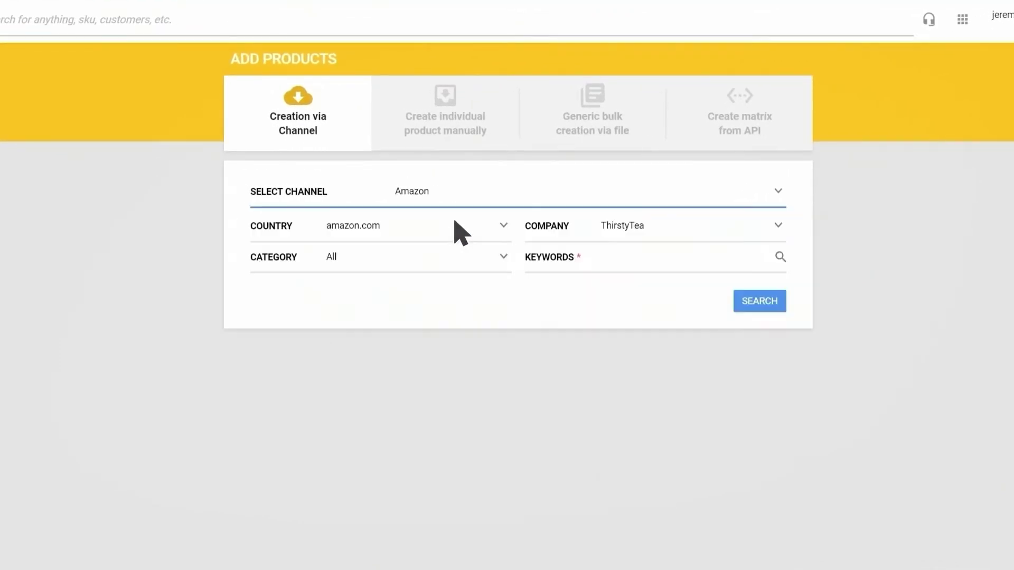
click(716, 257)
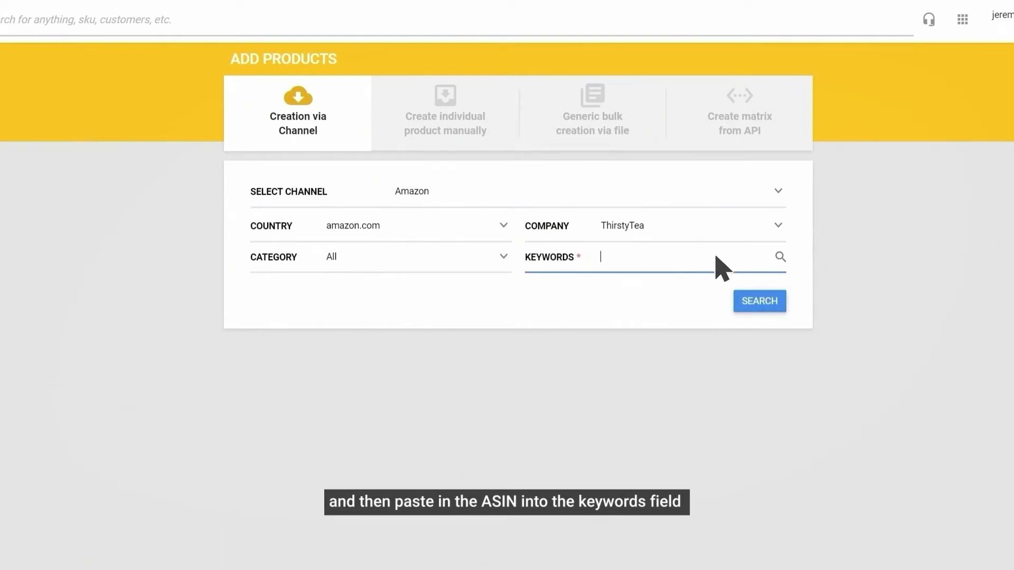
key(ctrl+v)
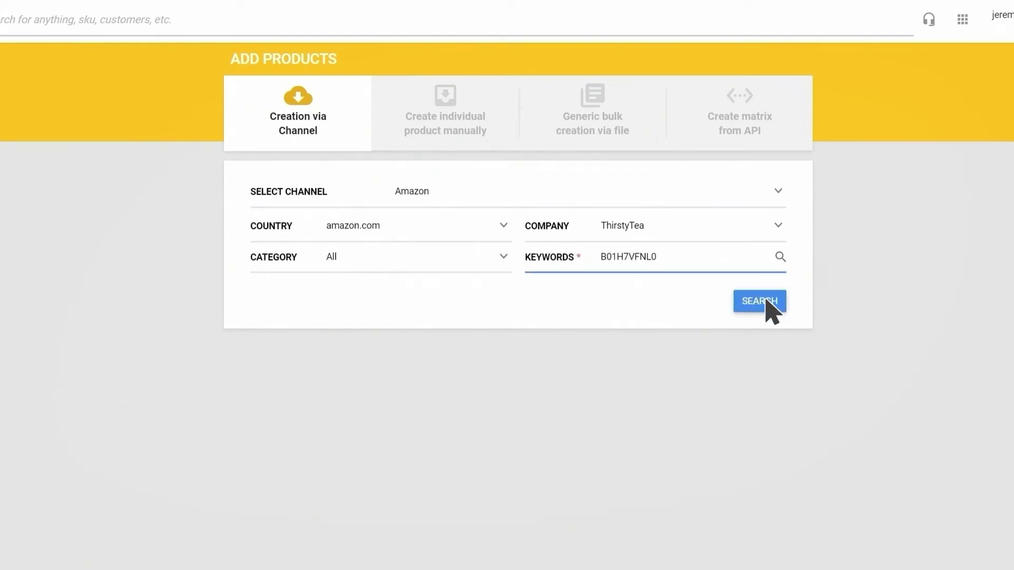
click(767, 302)
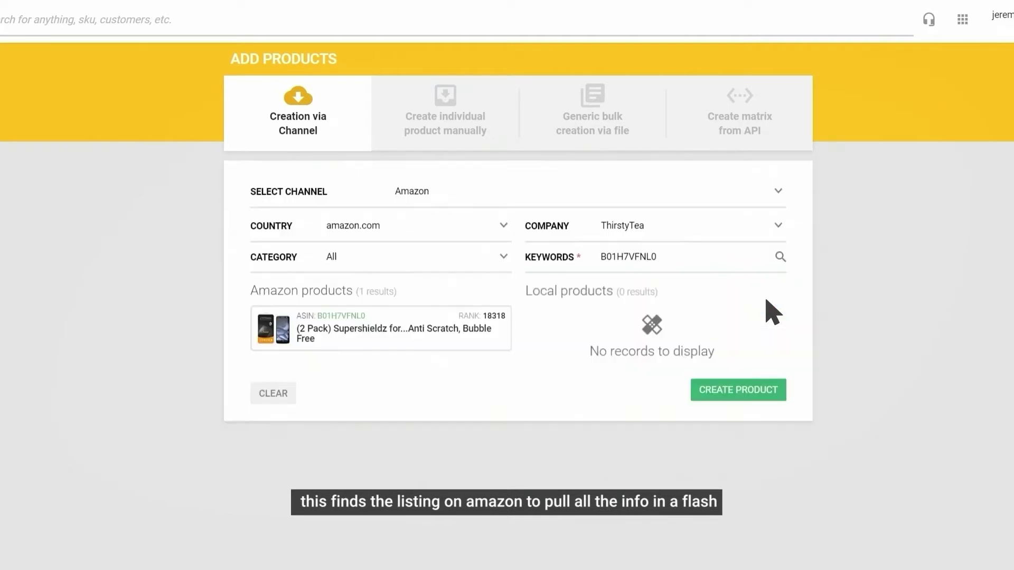
click(412, 330)
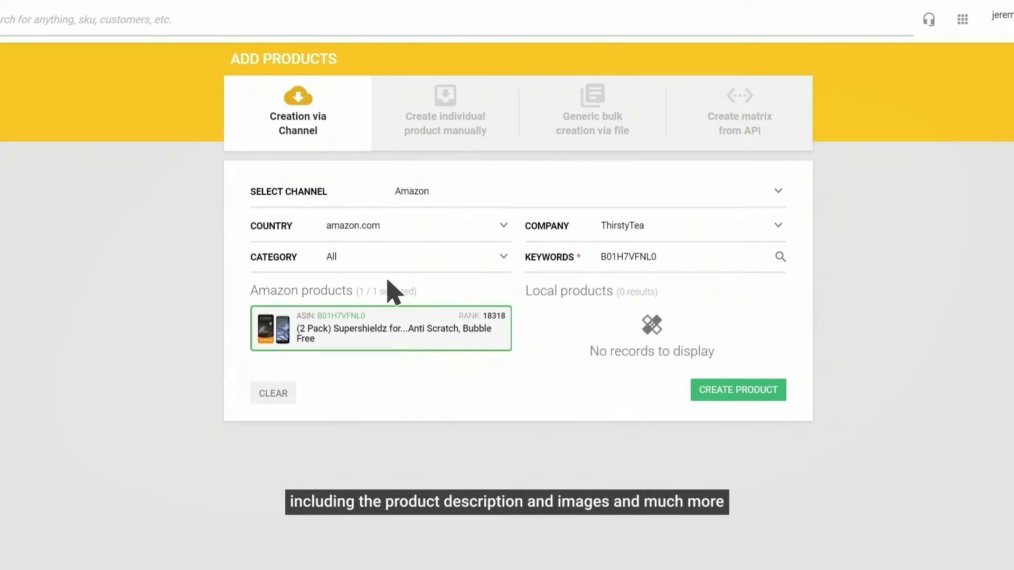
- Set the product category to Miscellaneous
click(386, 262)
scroll(384, 259, down, 4)
scroll(384, 259, down, 2)
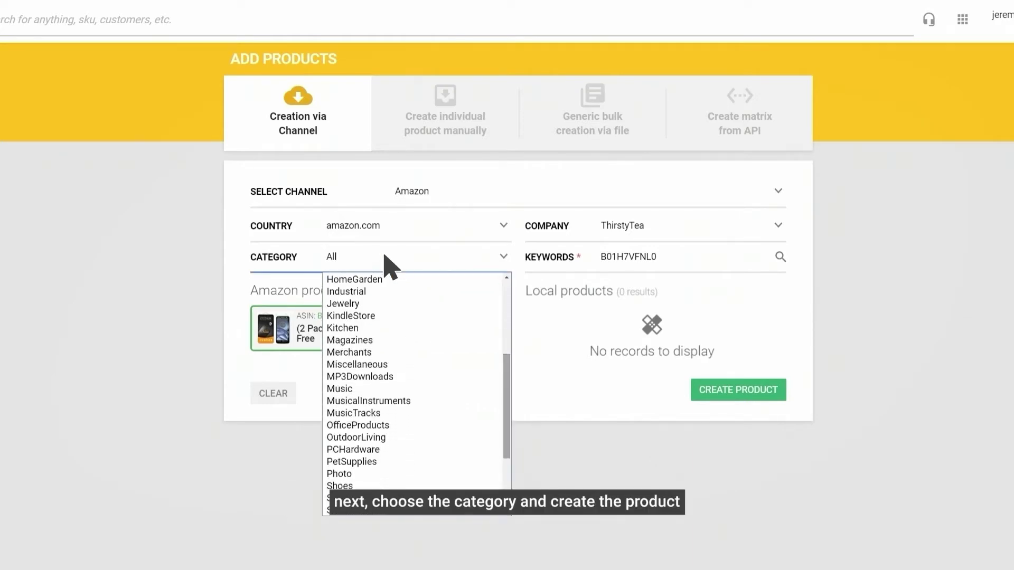
click(388, 366)
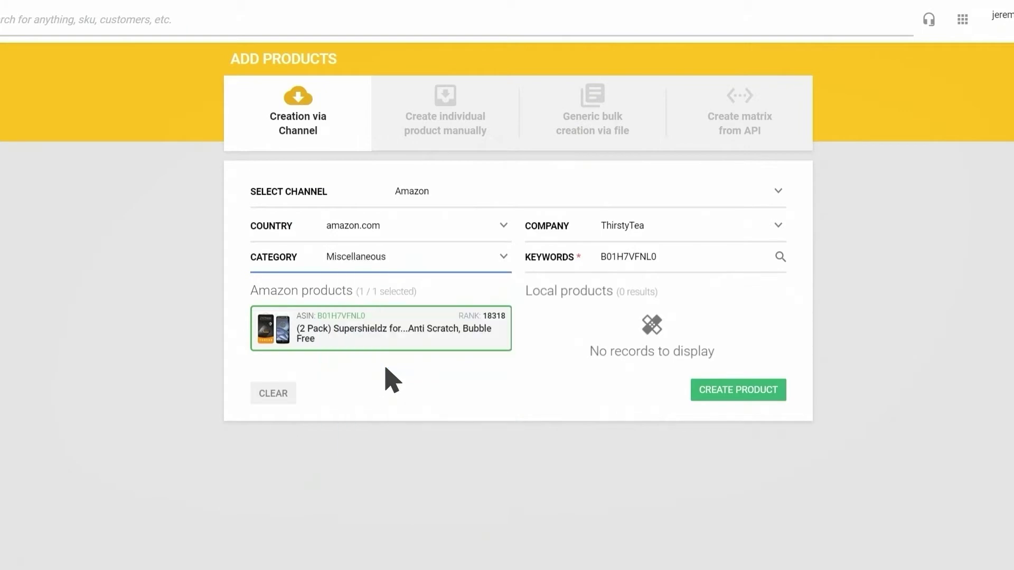
- Create a product from the listing with SKU TestSKU1234 and type phone accessory
click(765, 392)
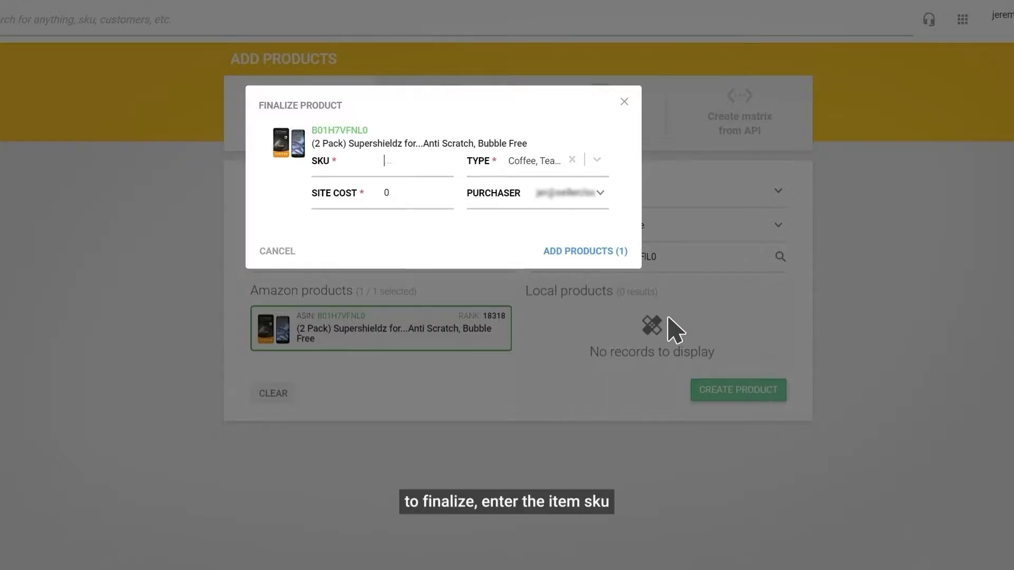
text(TestSKU1234)
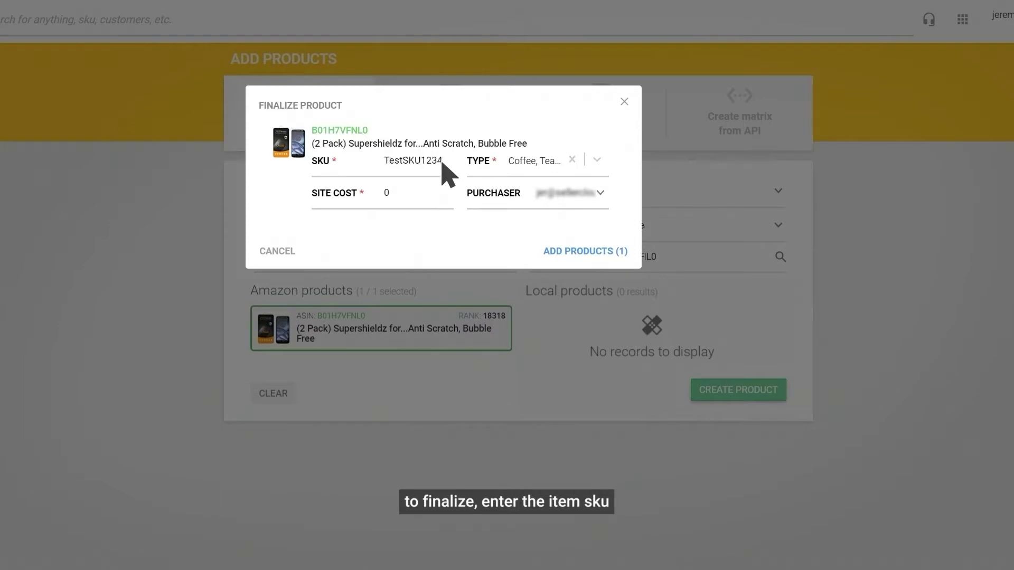
click(557, 167)
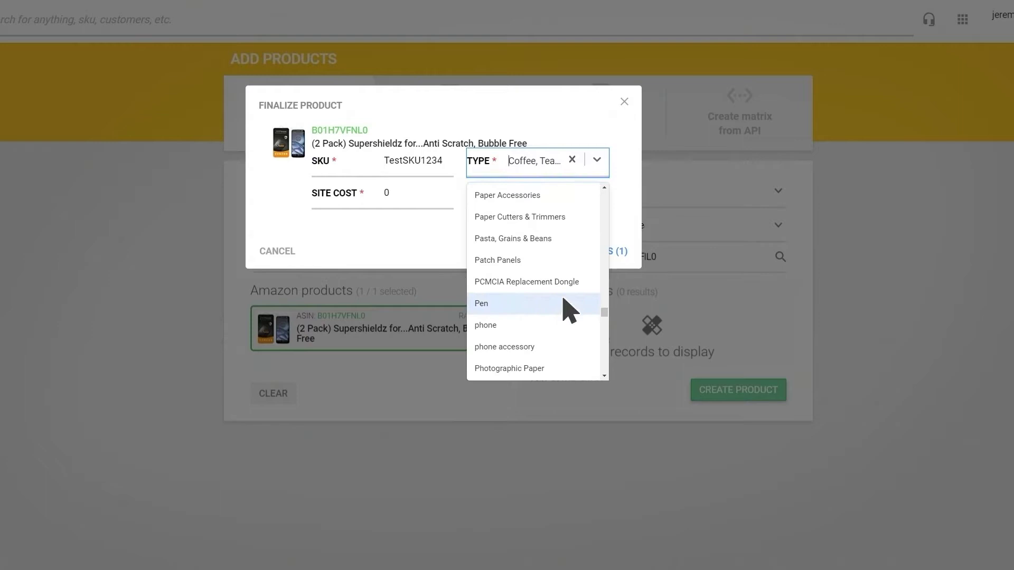
click(567, 350)
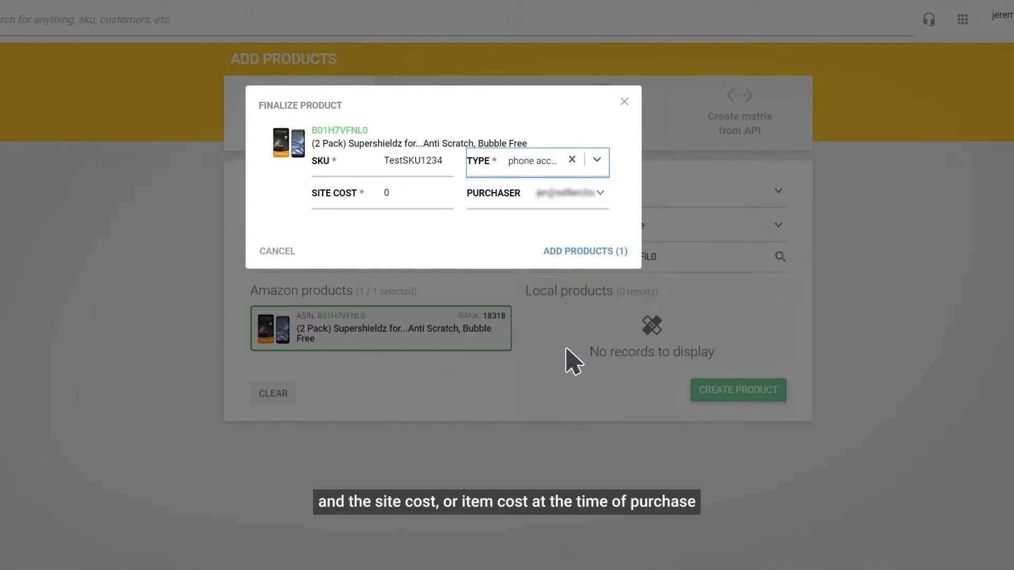
- Set the site cost to 0.34 and add the product to the catalog
click(426, 194)
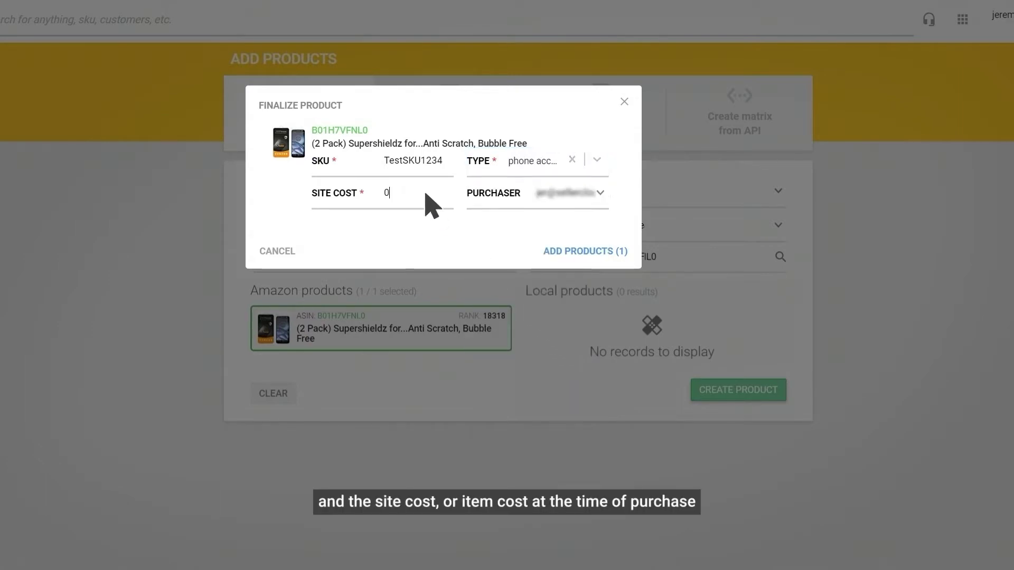
key(BackSpace)
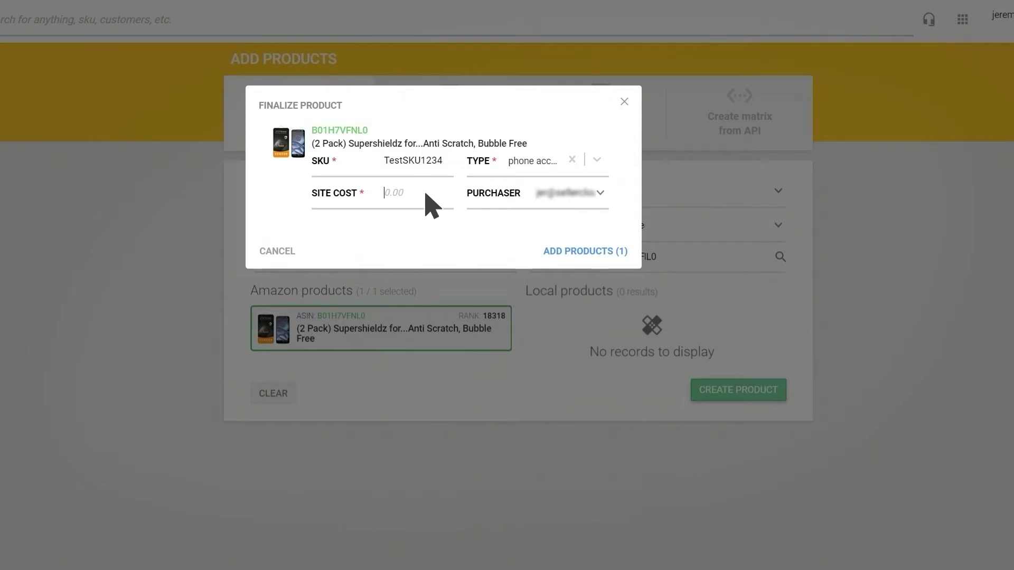
text(0.34)
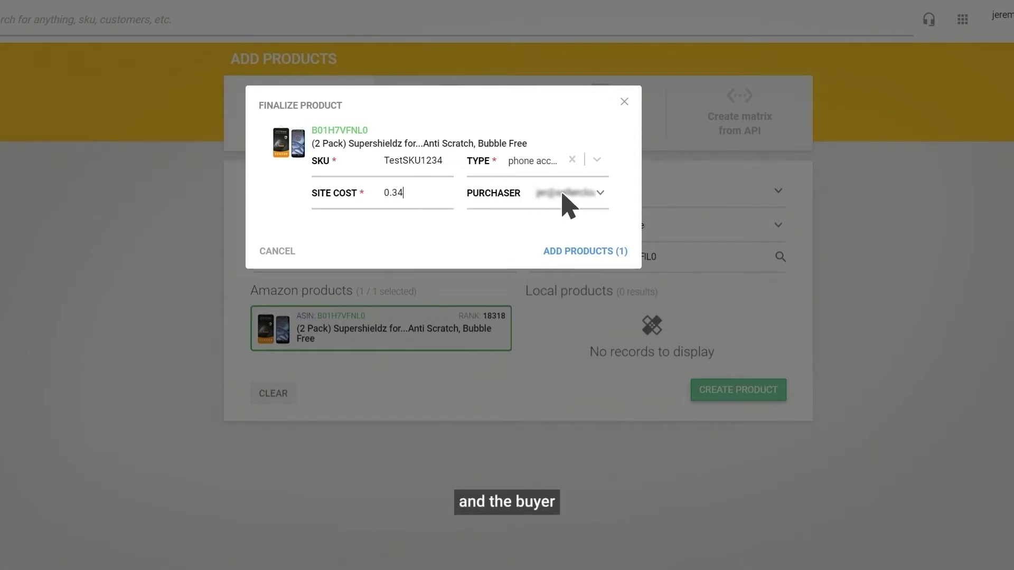
click(576, 194)
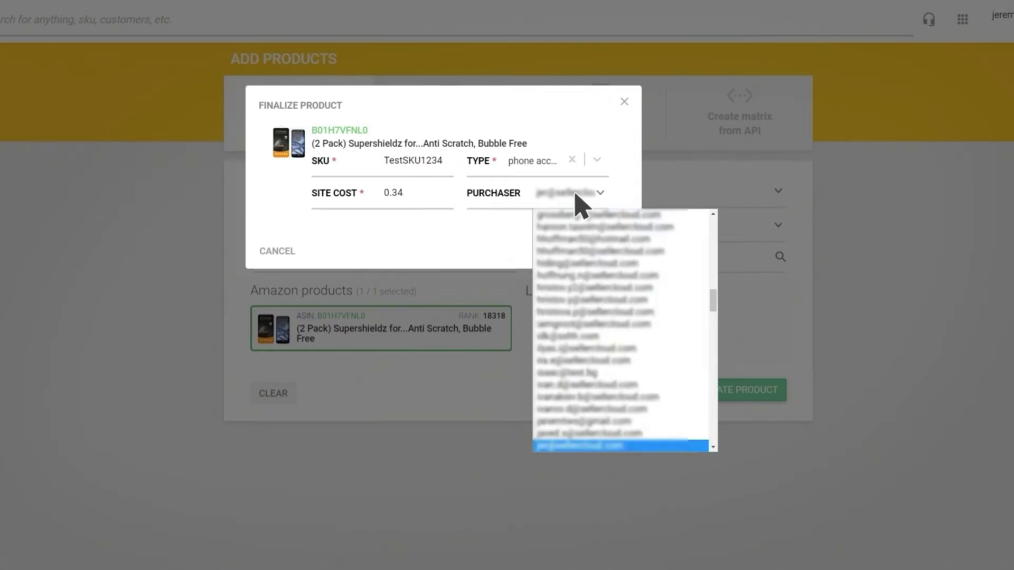
click(575, 194)
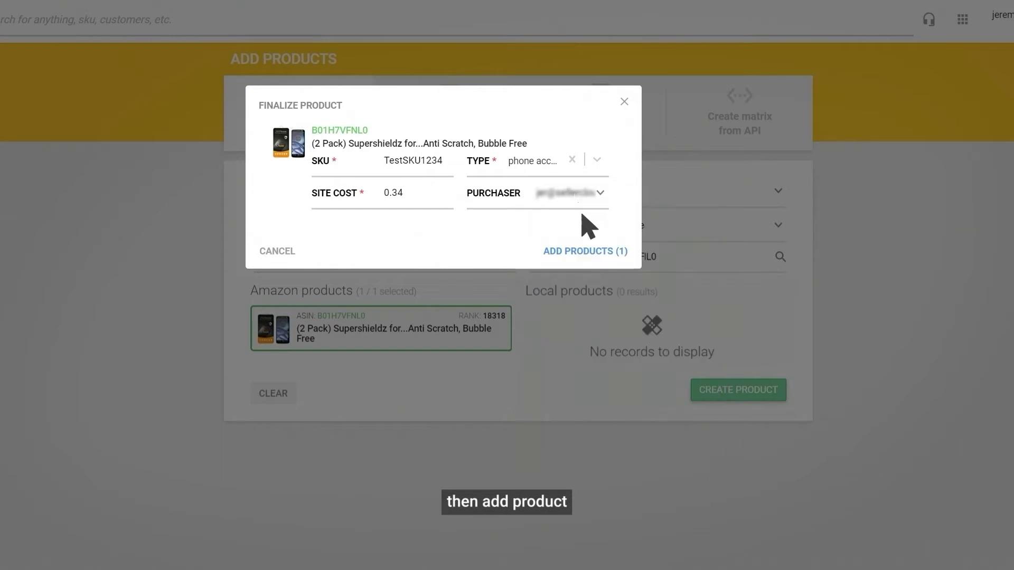
click(593, 250)
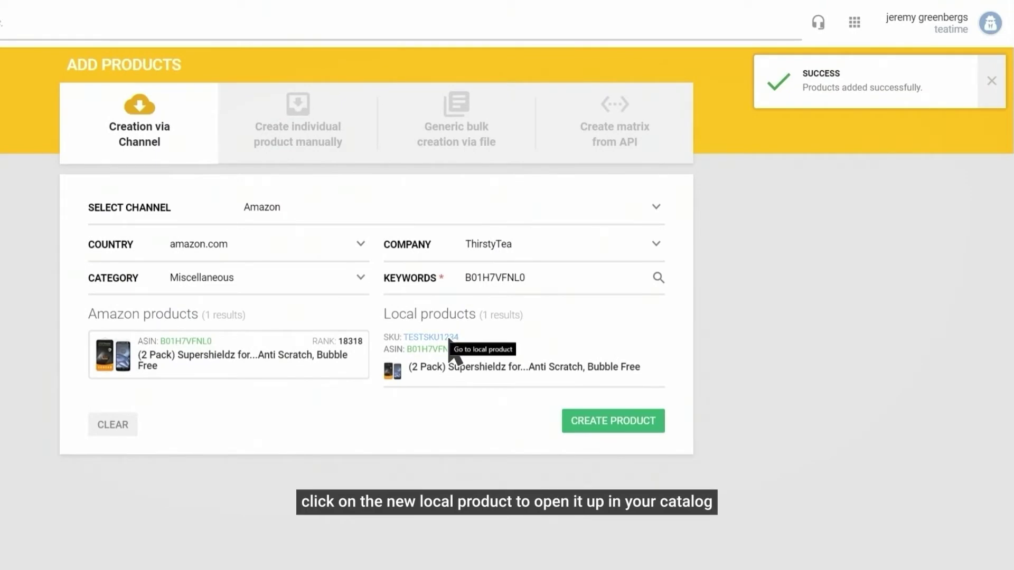
- Open the TESTSKU1234 product page from the Local products list
click(450, 342)
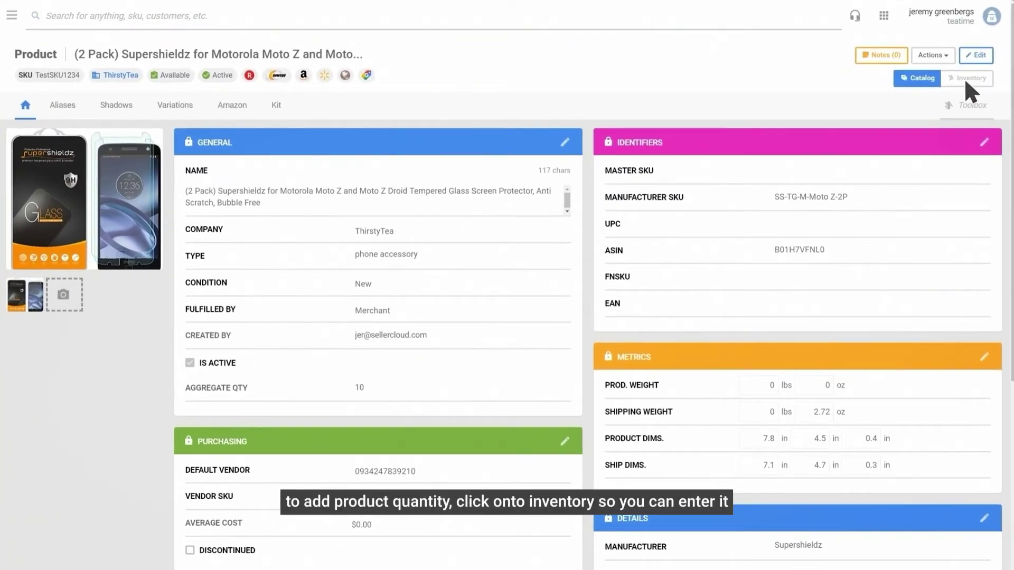
- Switch TestSKU1234 to inventory view and open its Warehouse tool from the Toolbox
click(965, 79)
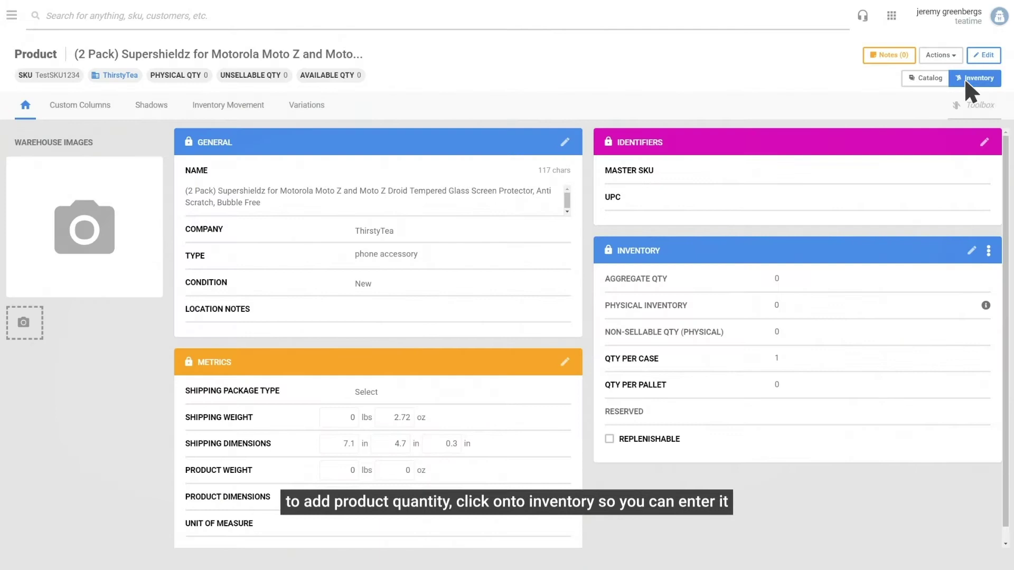
click(976, 108)
text(Warehouse)
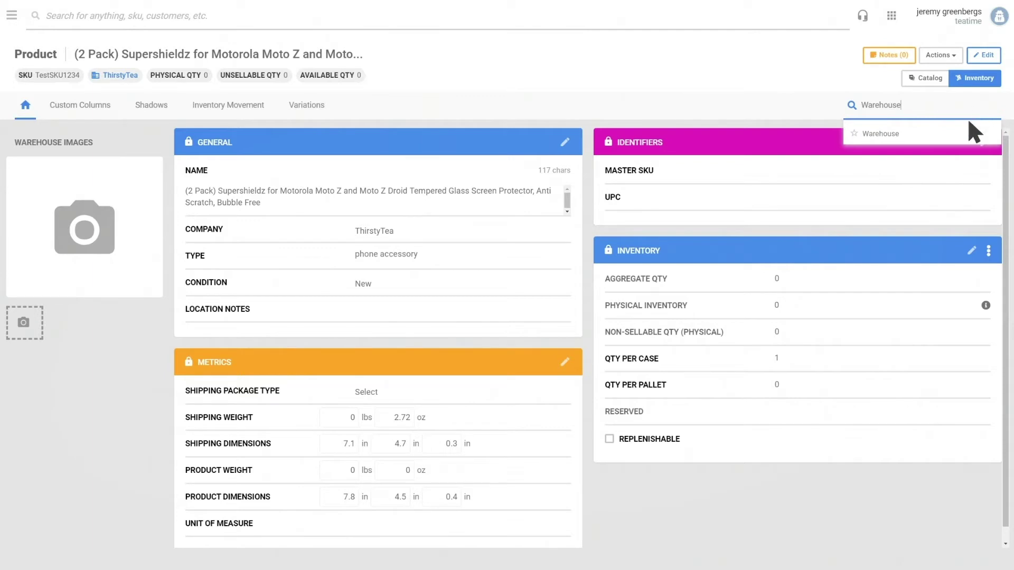
click(966, 135)
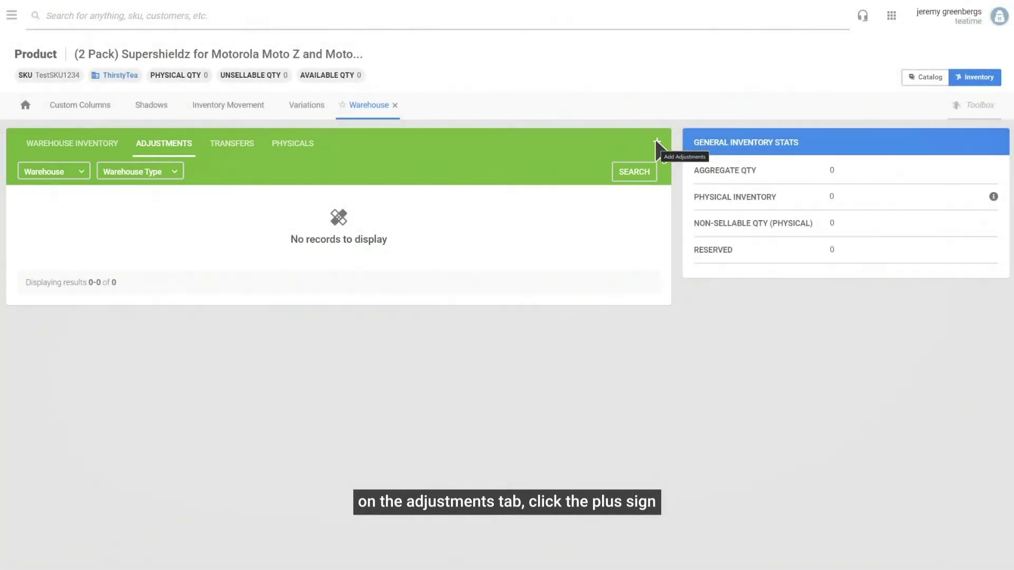
- Start a new adjustment adding quantity 10 to the non bin warehouse
click(657, 141)
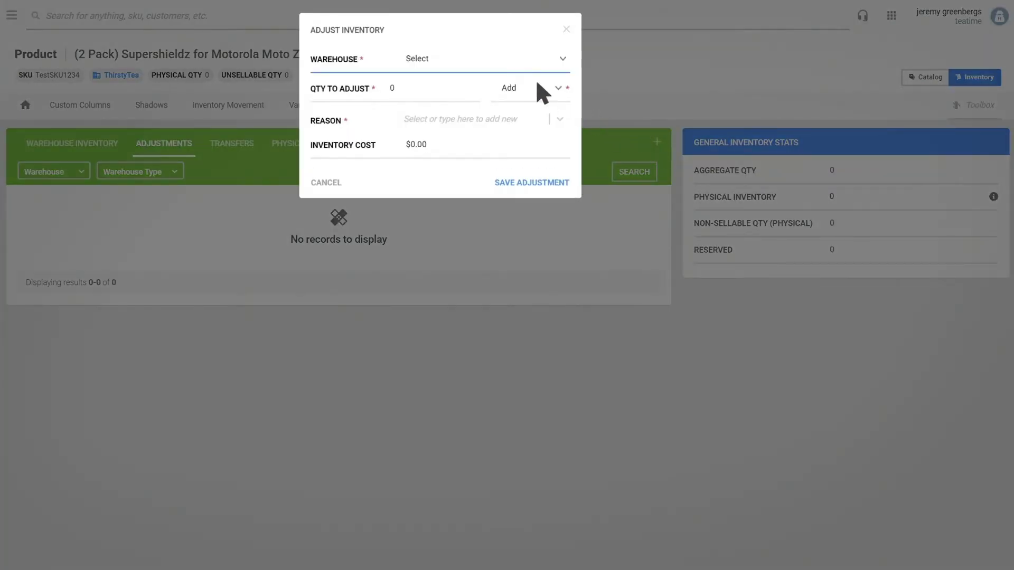
click(489, 58)
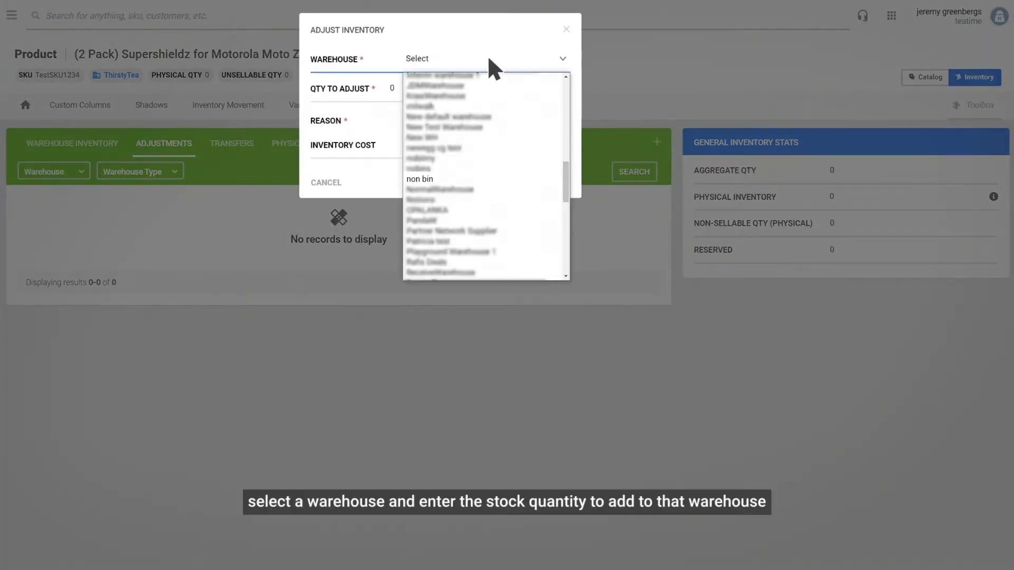
click(480, 179)
click(433, 88)
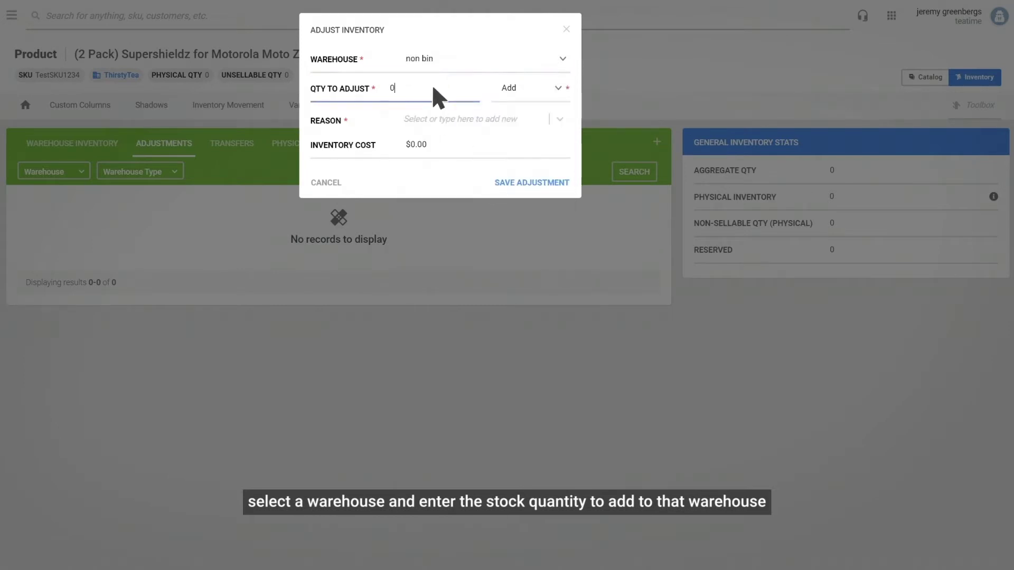
text(10)
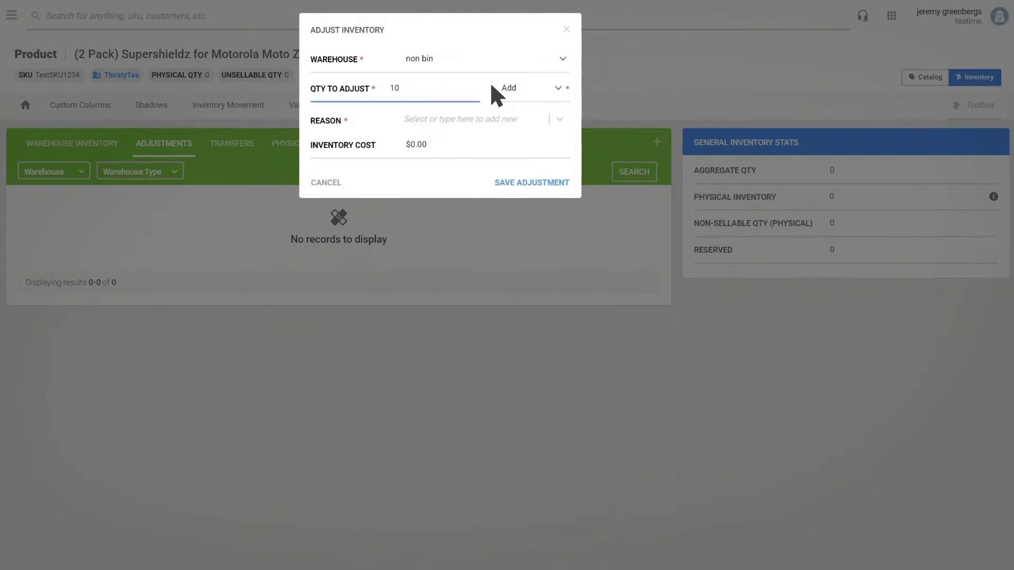
click(521, 85)
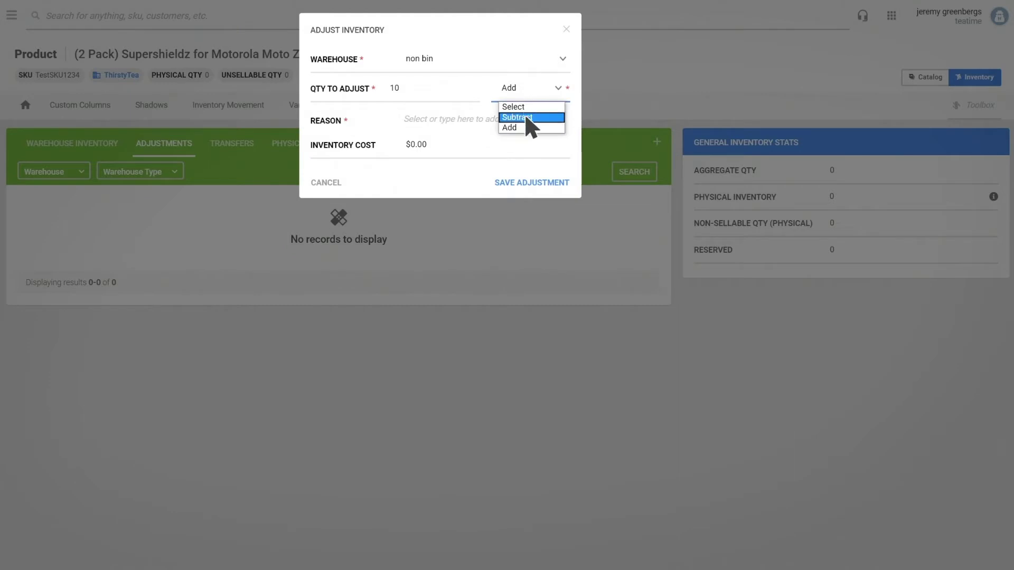
click(529, 129)
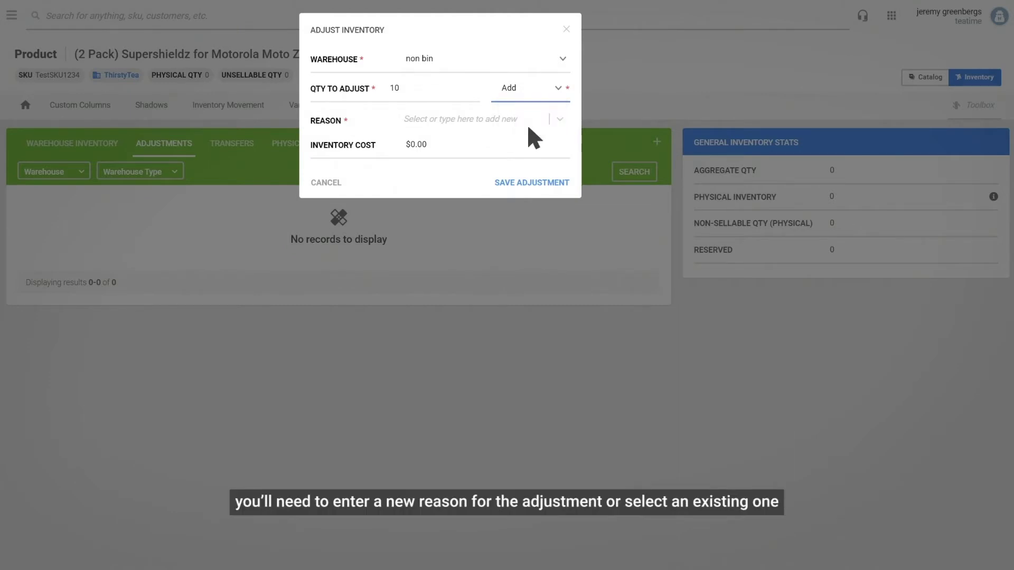
- Give the adjustment reason Testing and cost 0.50, then save it
click(481, 118)
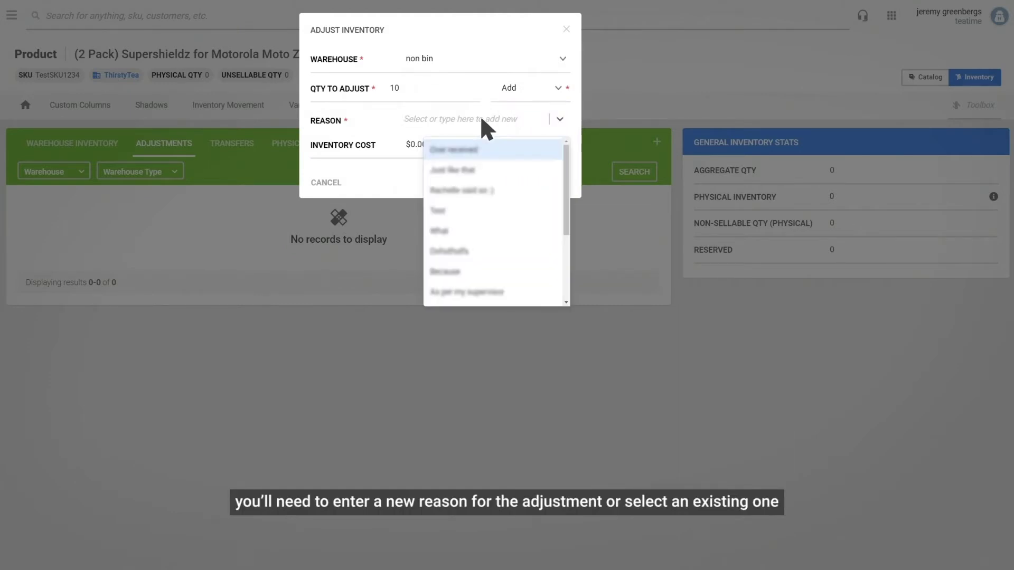
text(Testing)
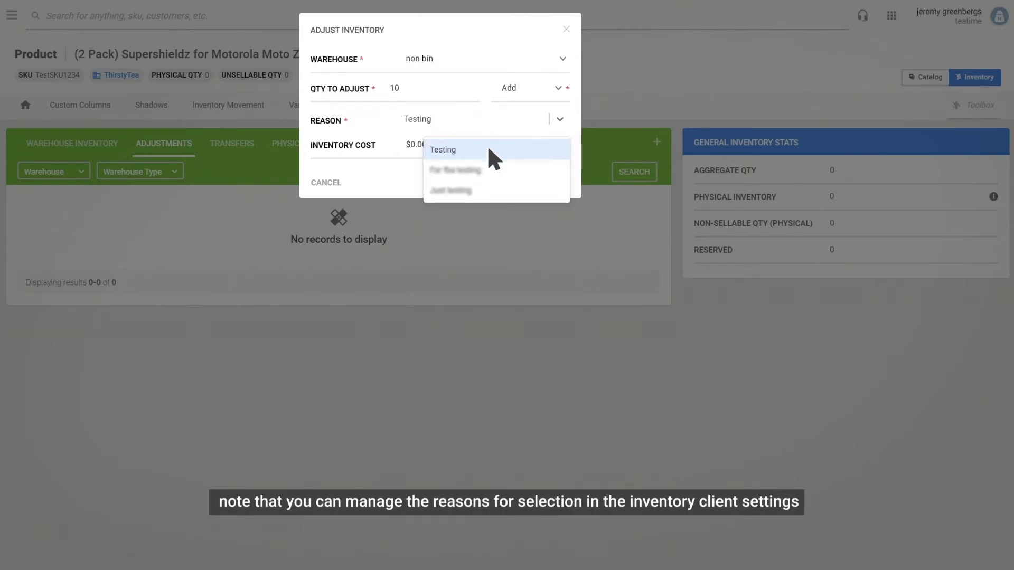
click(489, 149)
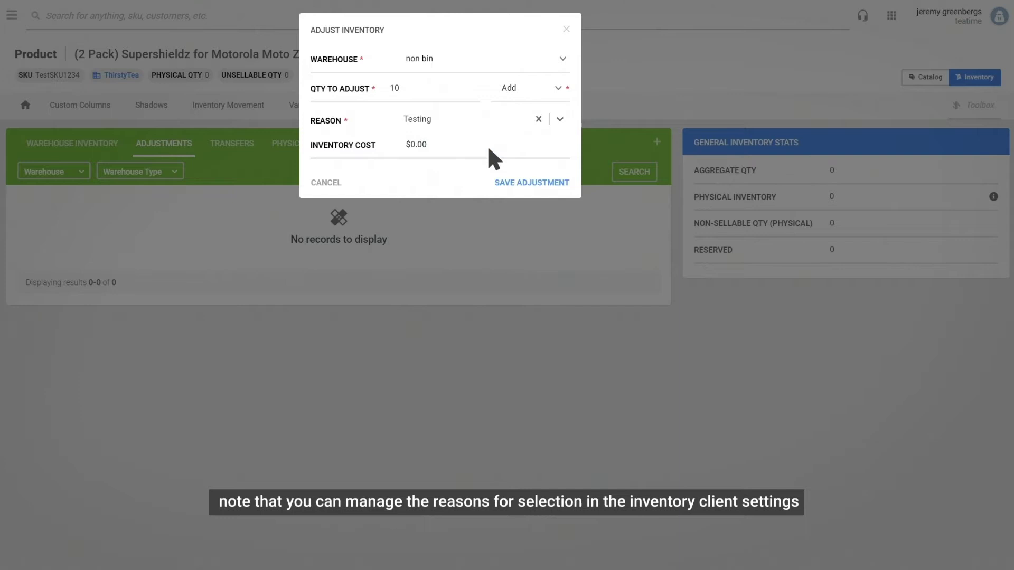
click(452, 144)
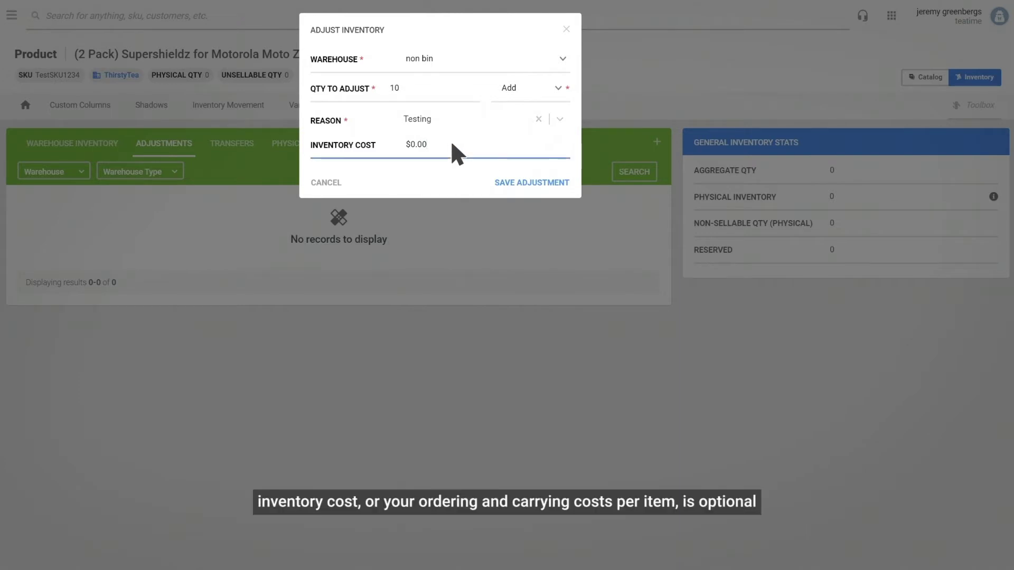
key(BackSpace)
key(BackSpace)
key(BackSpace)
text(0.50)
click(532, 182)
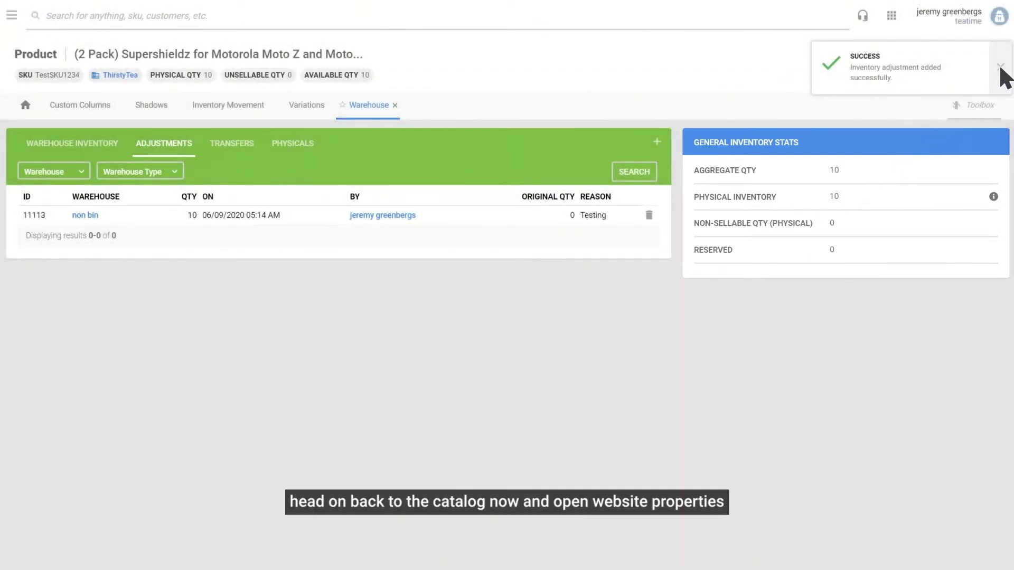
- Return the product to catalog view and open its Website Properties via a 'webs' Toolbox search
click(1000, 67)
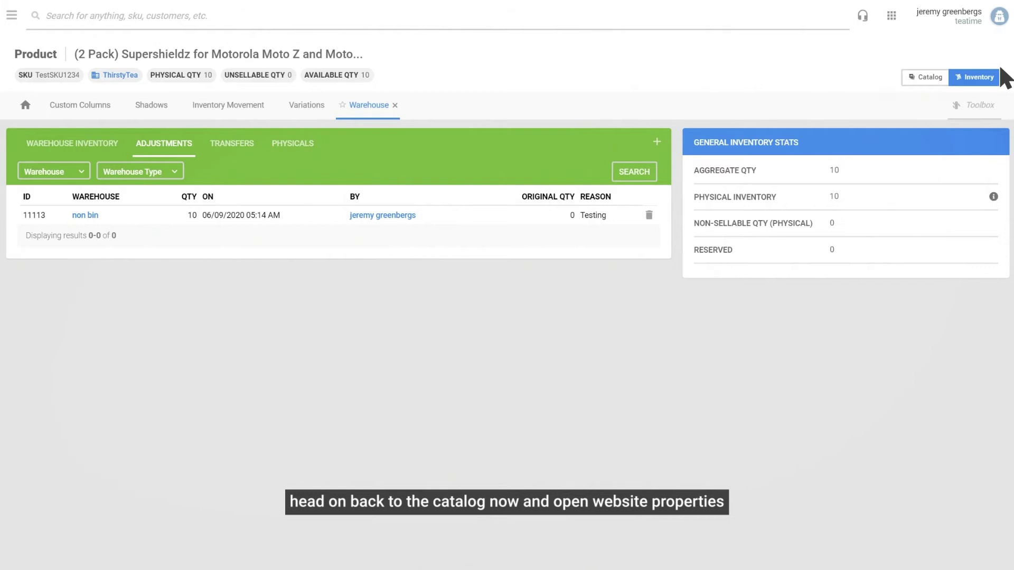
click(924, 77)
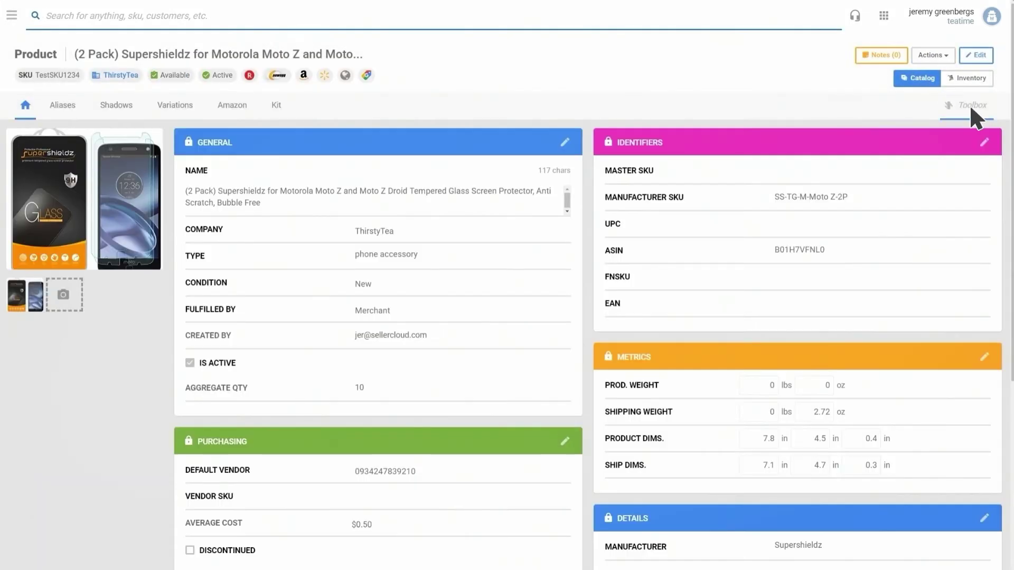
click(971, 108)
text(we)
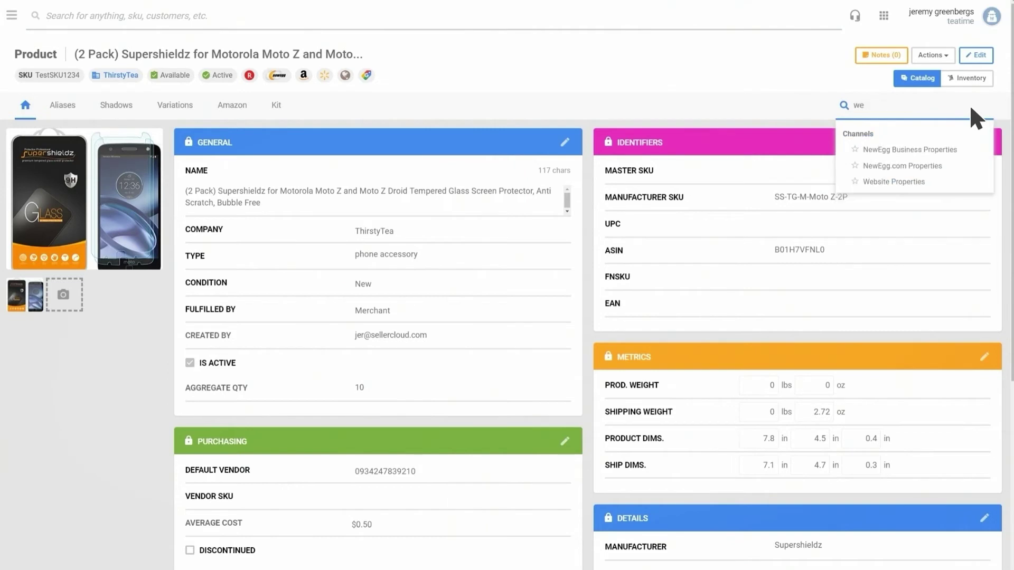
text(bs)
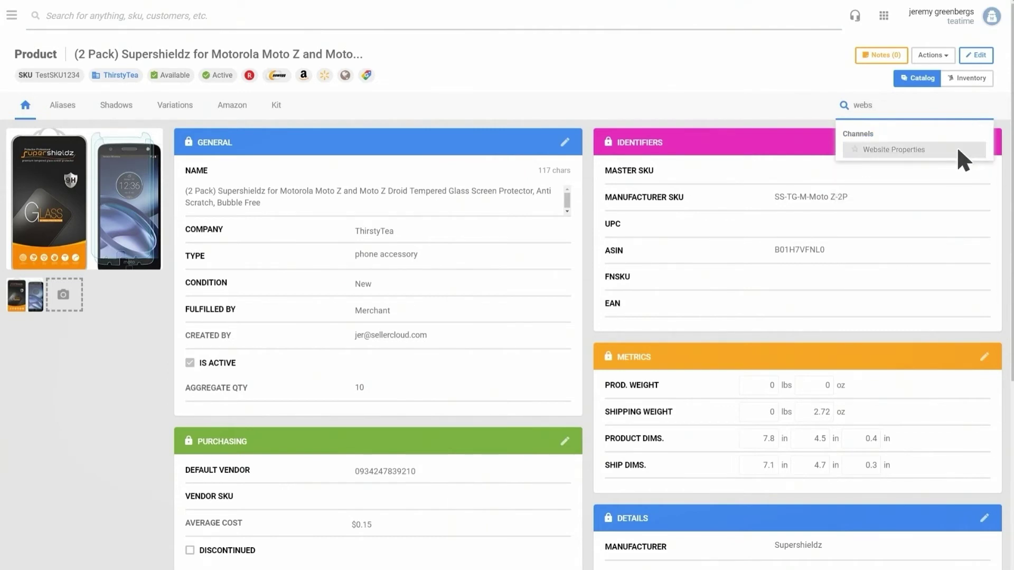
click(957, 150)
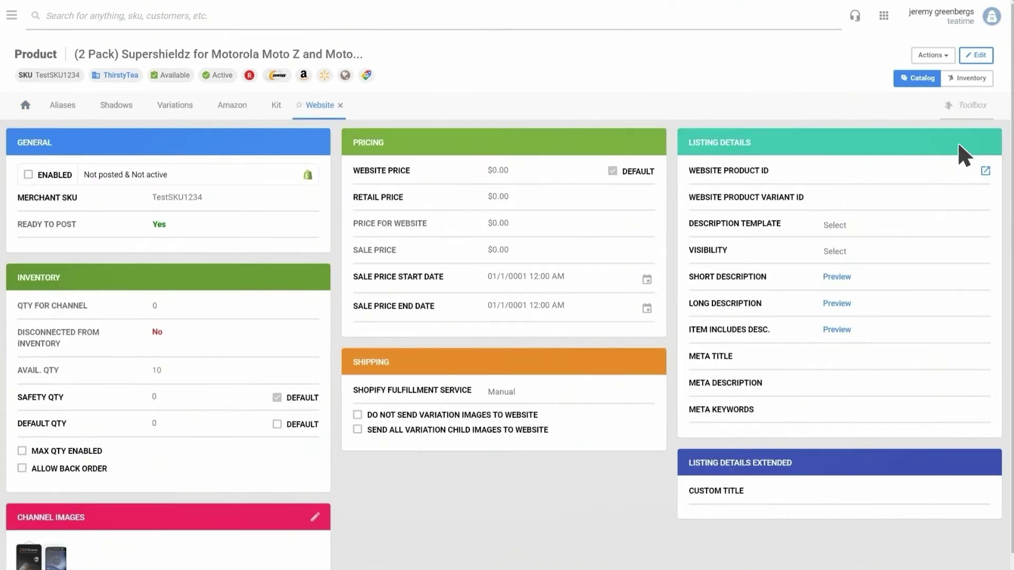
- Enable the Shopify listing, turn off default safety quantity and website price, and set retail price 7.99
click(973, 55)
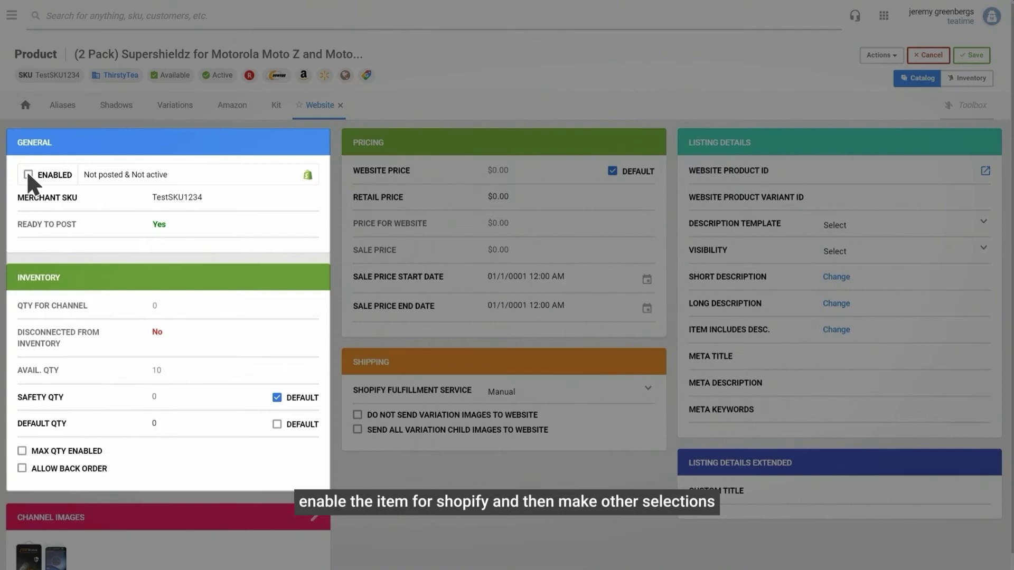
click(28, 174)
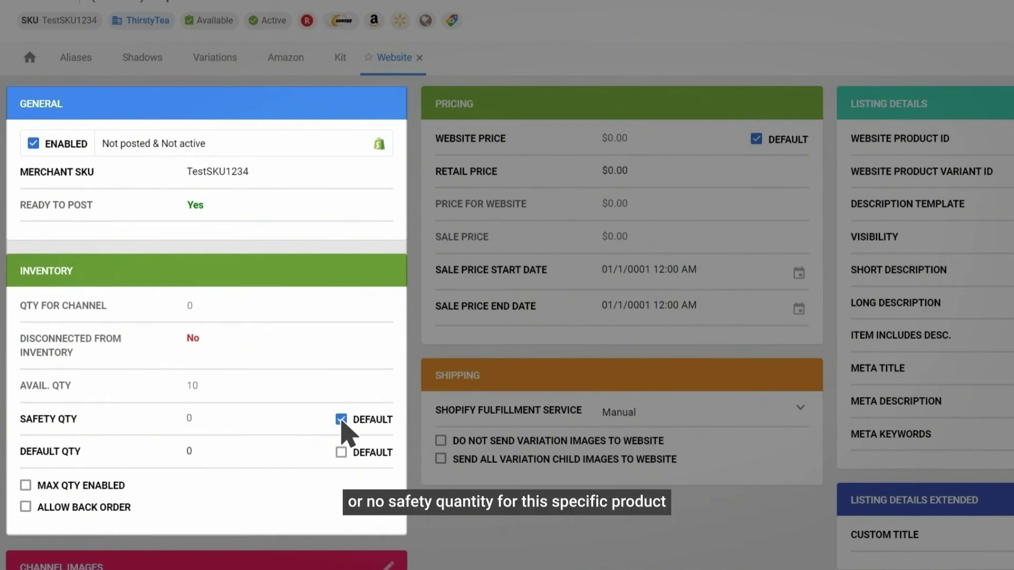
click(341, 419)
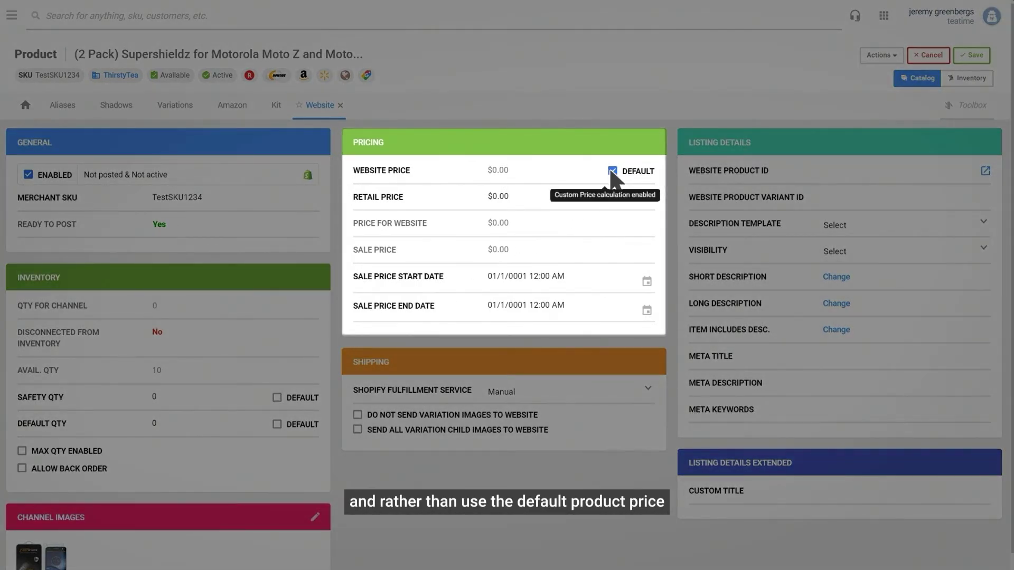
click(612, 171)
click(520, 197)
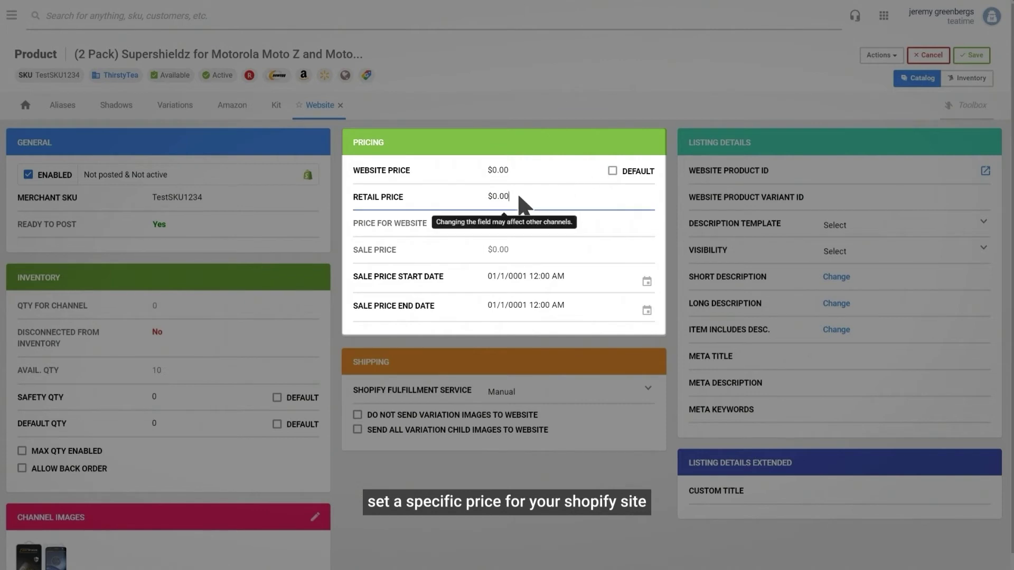
key(BackSpace)
key(BackSpace)
key(BackSpace)
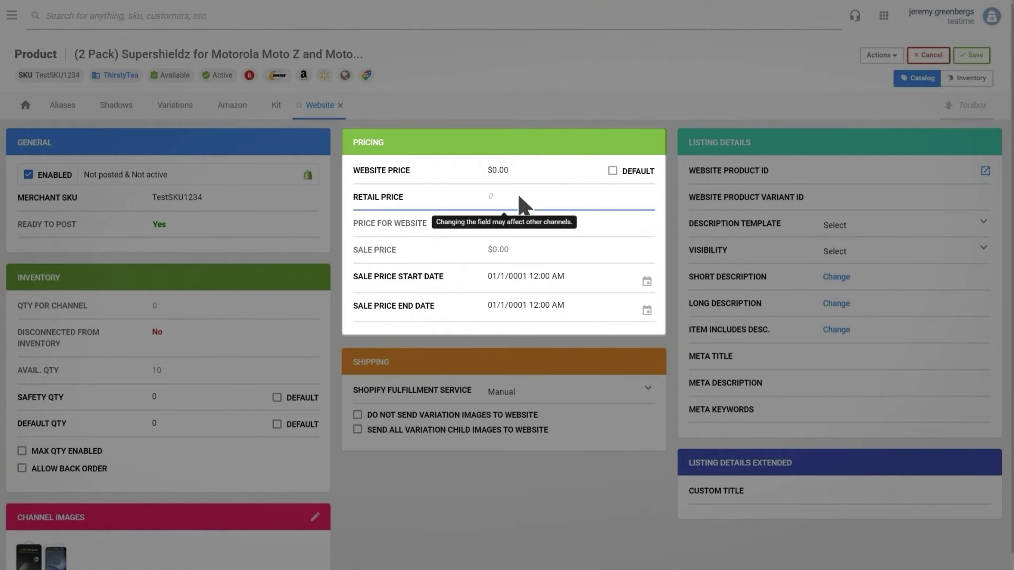
text(7.99)
click(521, 172)
text($6.99)
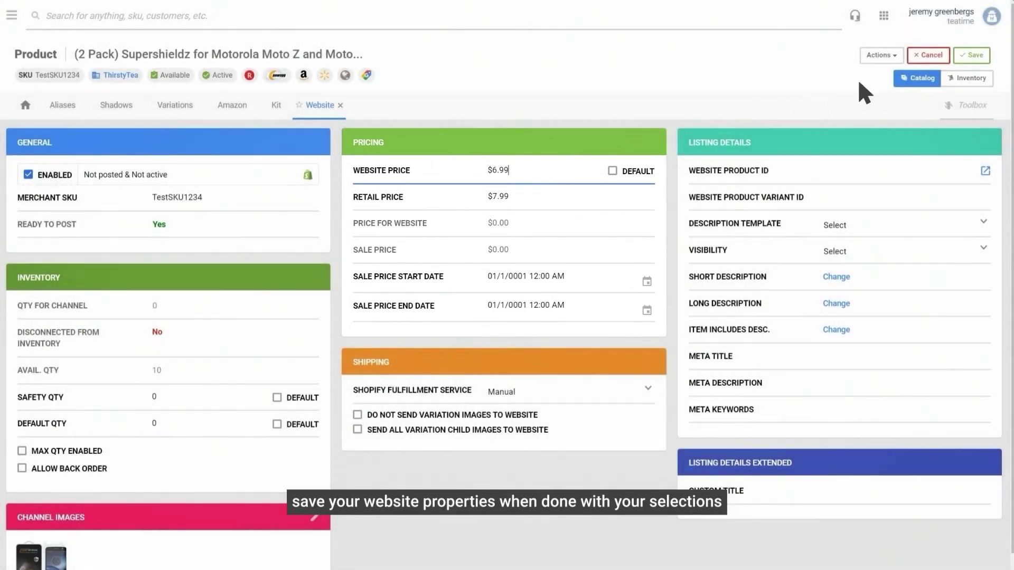
- Save the website properties and post the product to the Shopify website
click(970, 53)
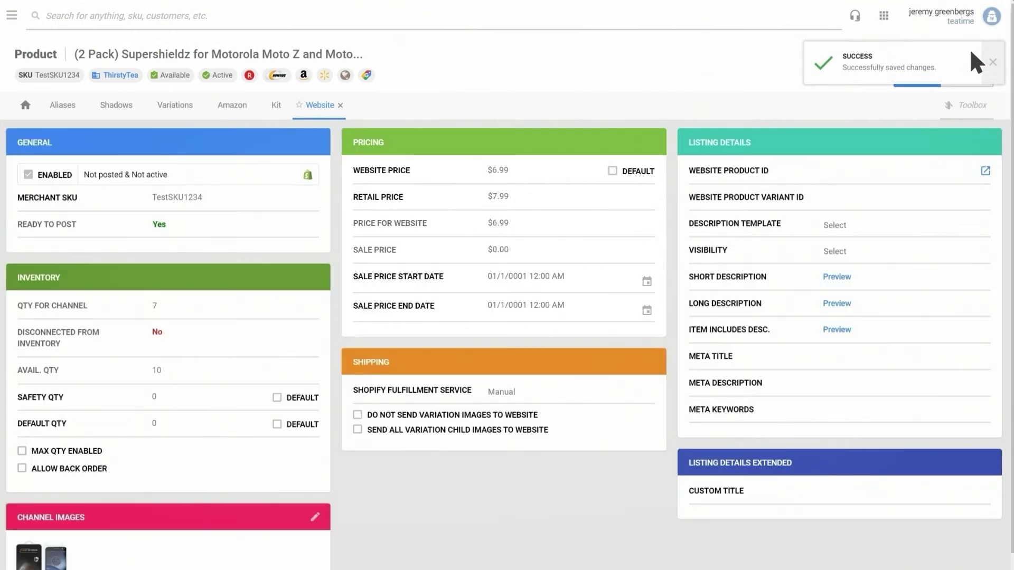
click(991, 57)
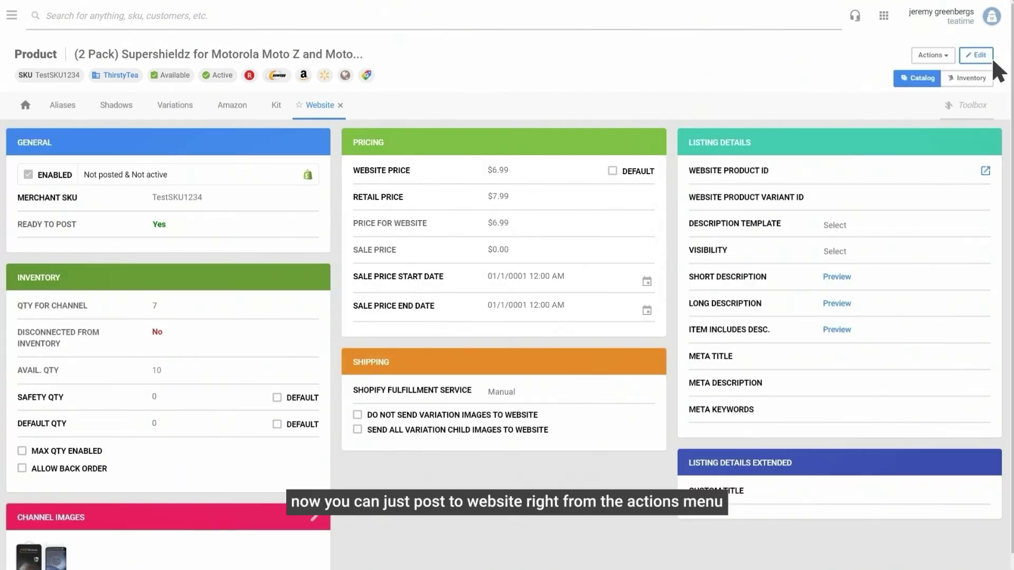
click(931, 52)
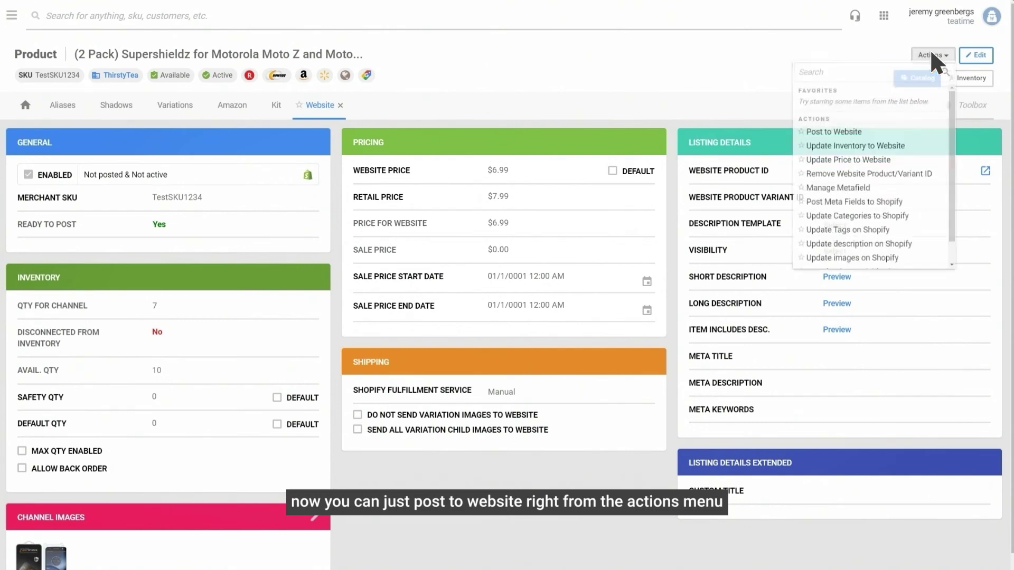
click(905, 136)
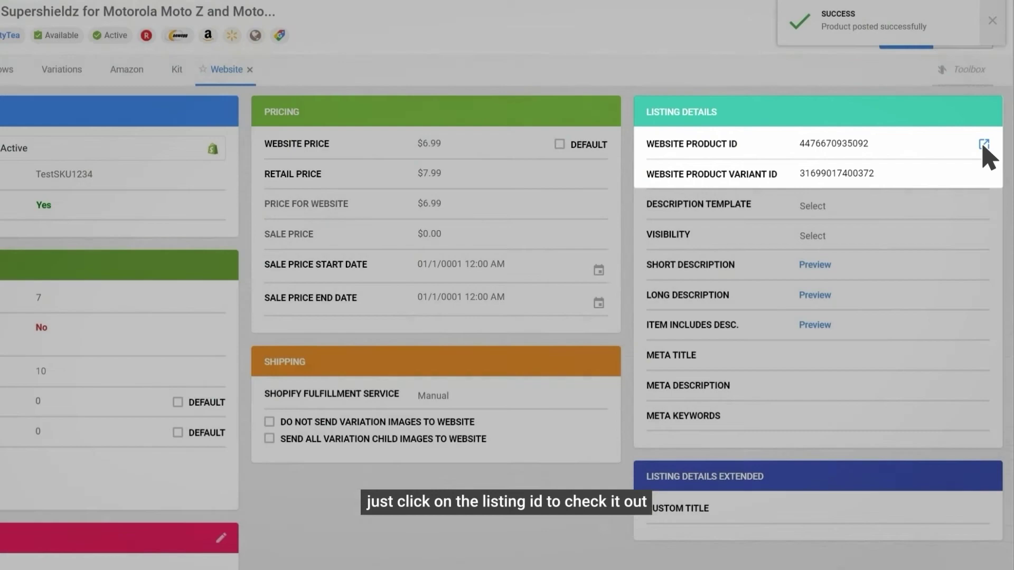
click(983, 144)
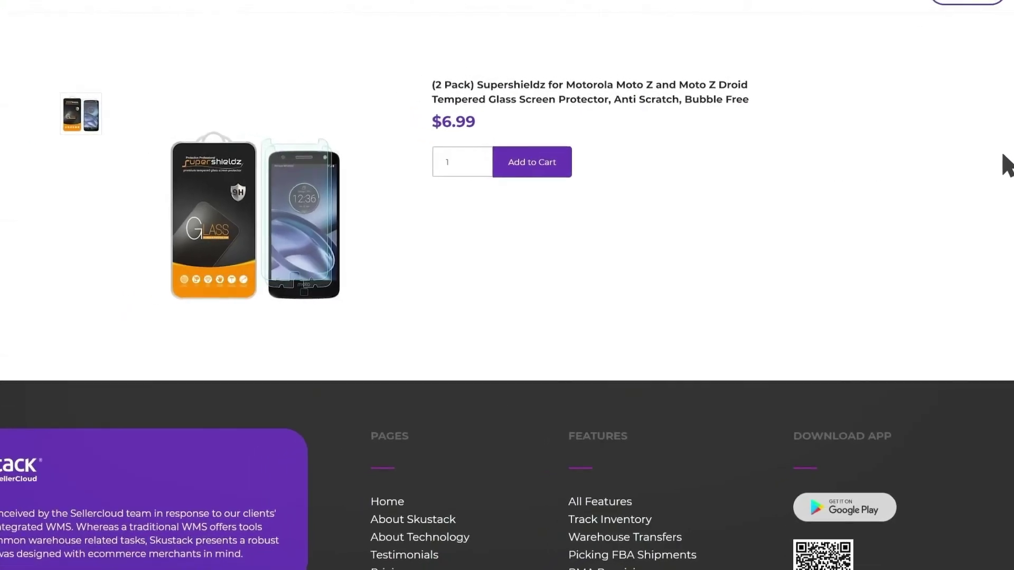